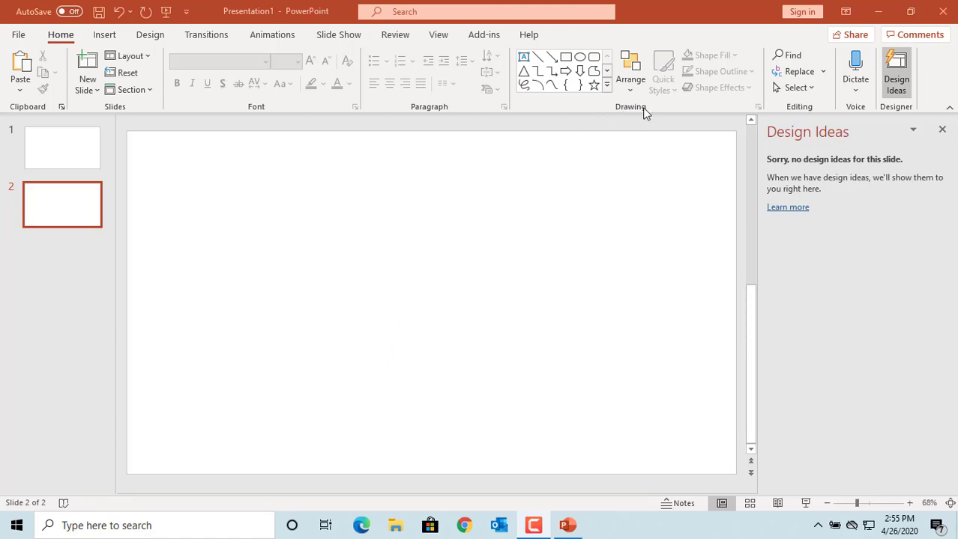
# - Expand the full Drawing shapes gallery on the blank slide 2
pyautogui.click(607, 86)
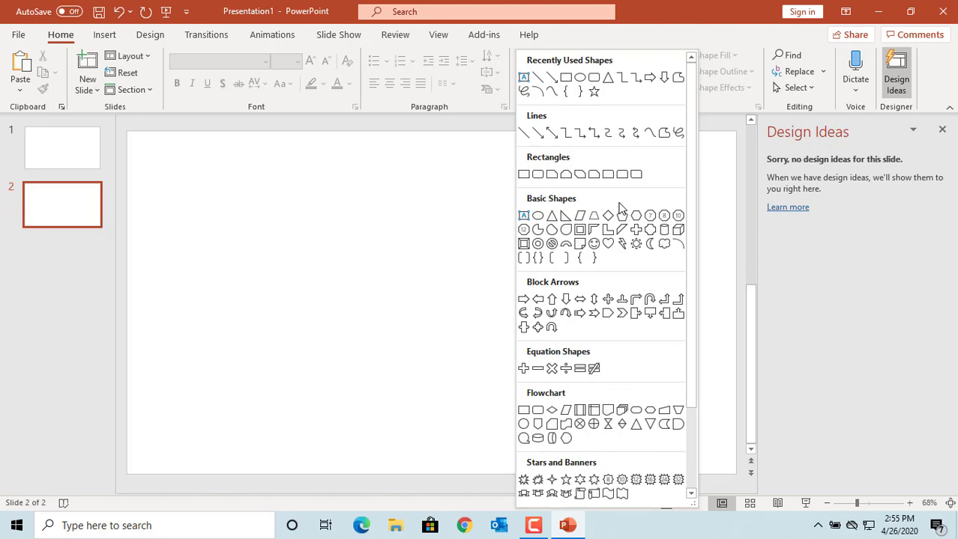
# - Insert a rectangle on slide 2 and size it to a 1.5" by 1.5" square
pyautogui.click(523, 176)
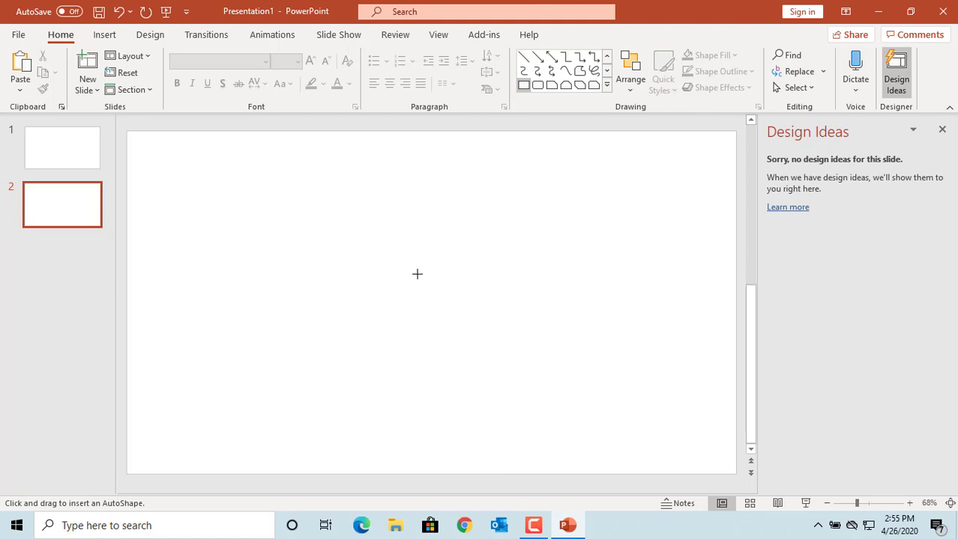
pyautogui.click(387, 293)
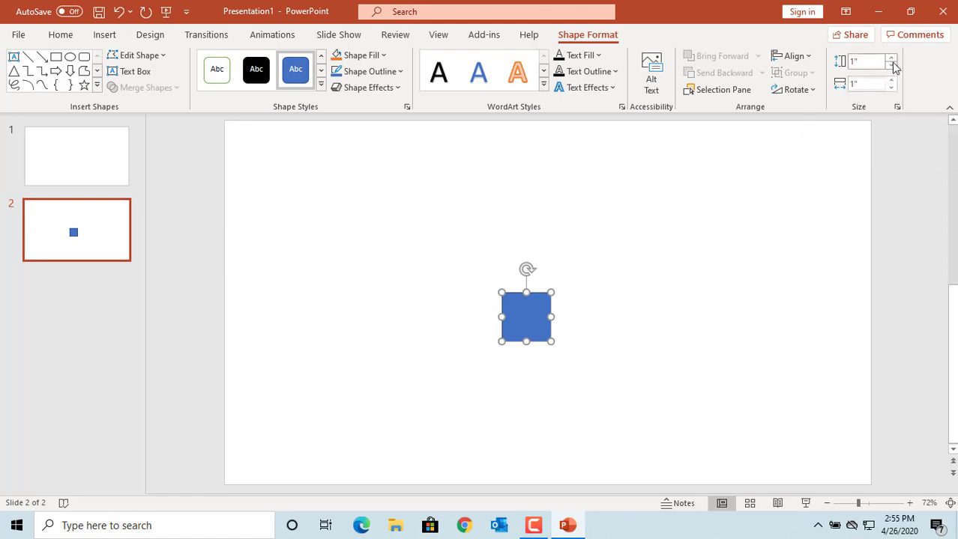
pyautogui.click(891, 59)
pyautogui.click(891, 59)
pyautogui.click(891, 60)
pyautogui.click(891, 60)
pyautogui.click(891, 61)
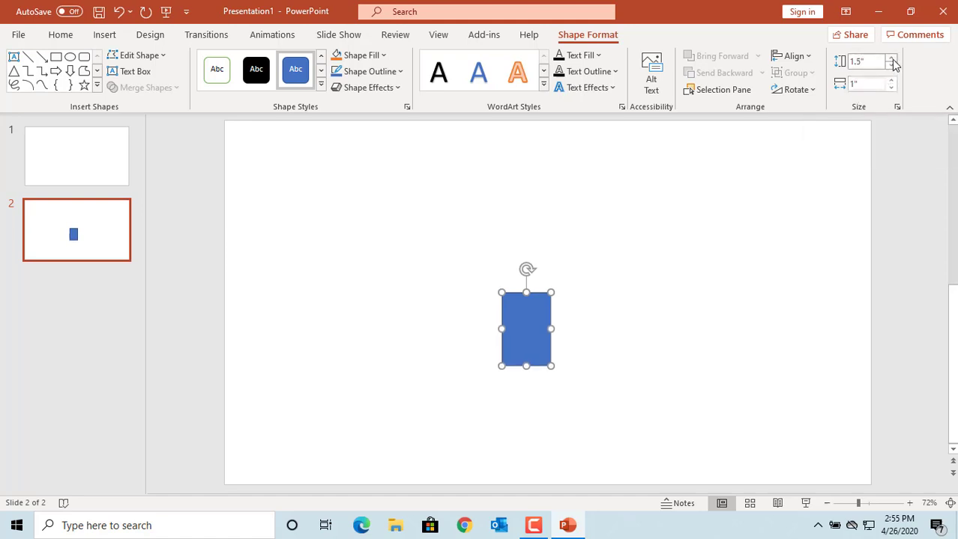
pyautogui.click(891, 81)
pyautogui.click(890, 81)
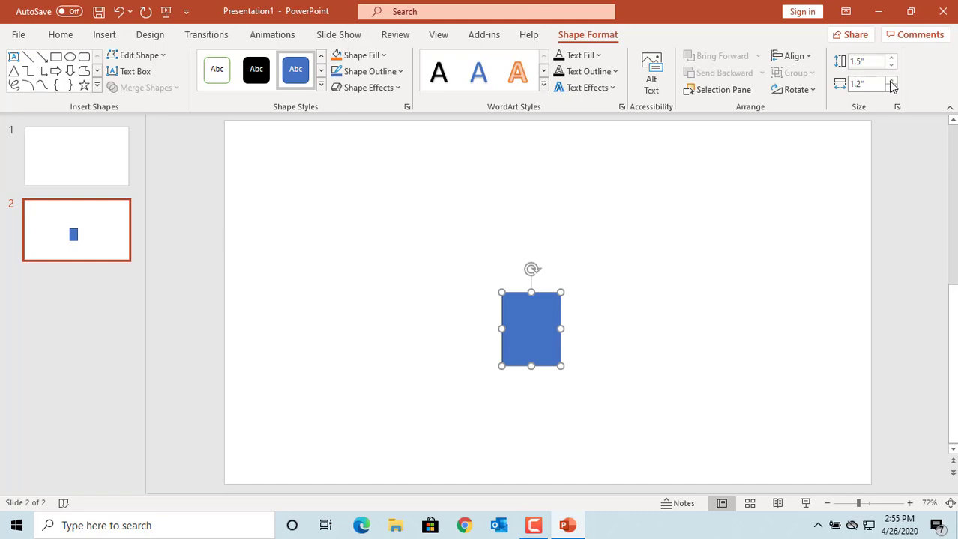
pyautogui.click(891, 81)
pyautogui.click(890, 81)
pyautogui.click(891, 81)
pyautogui.click(891, 81)
pyautogui.click(891, 88)
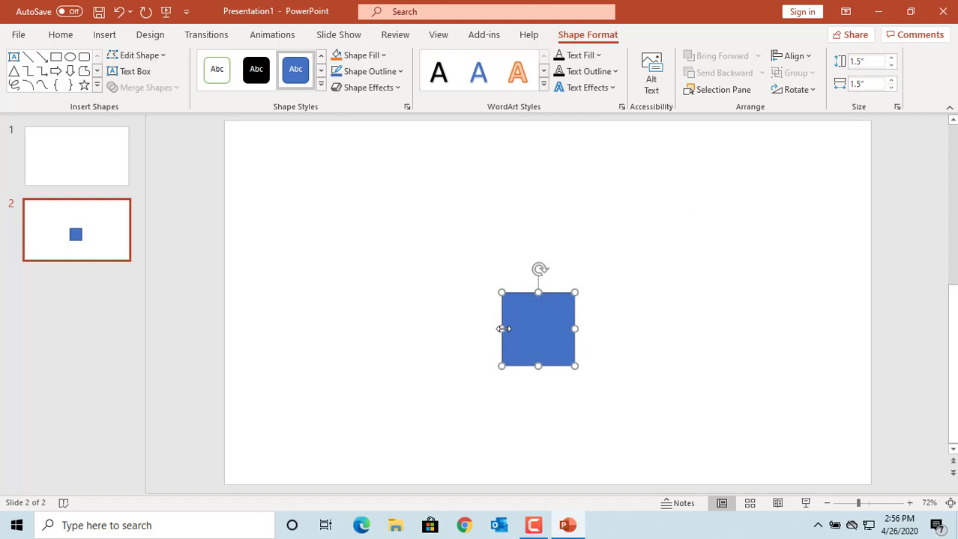
# - Drag the square's sizing handles until it is 1.82" high by 2.65" wide
pyautogui.moveTo(503, 329); pyautogui.dragTo(476, 328)
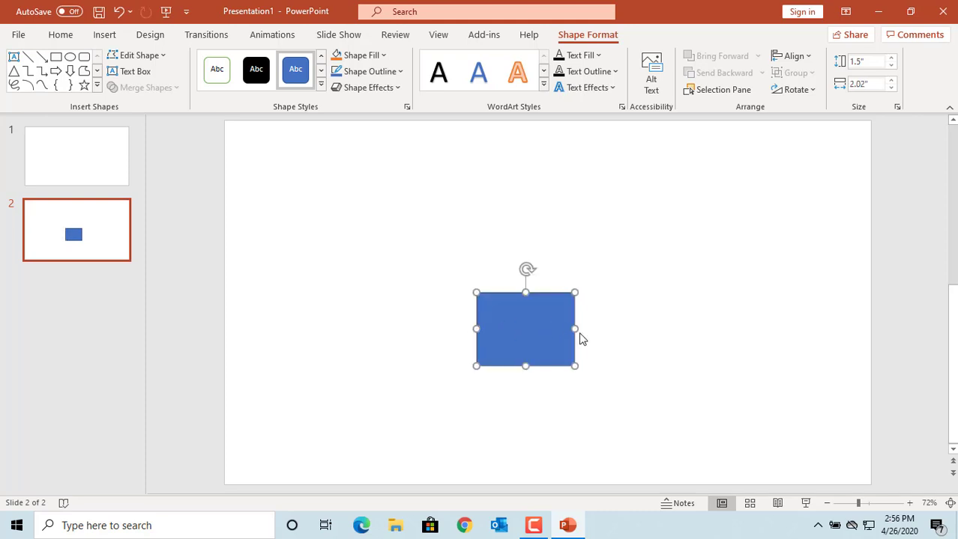
pyautogui.moveTo(575, 292); pyautogui.dragTo(583, 277)
pyautogui.moveTo(582, 321); pyautogui.dragTo(605, 320)
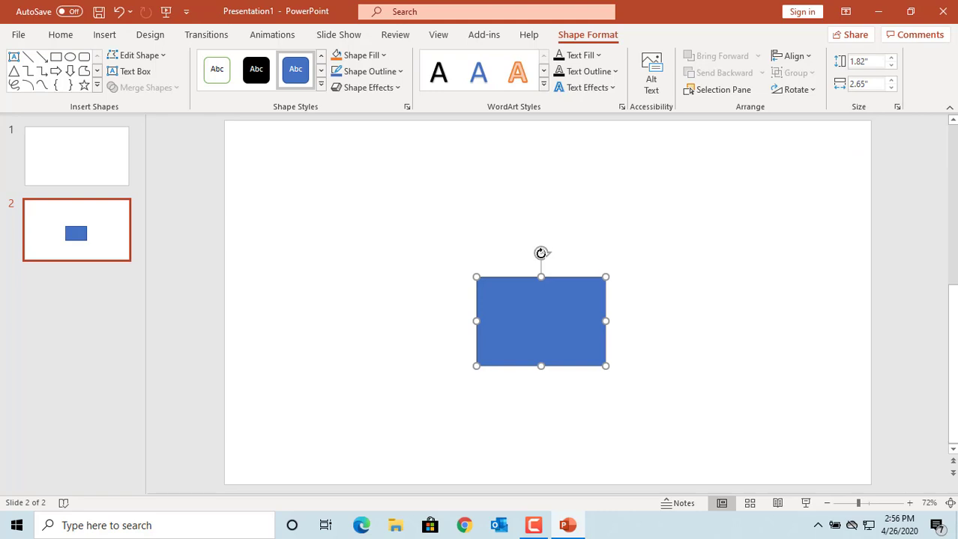
pyautogui.moveTo(541, 253)
pyautogui.mouseDown()
pyautogui.moveTo(581, 245)
pyautogui.moveTo(516, 259)
pyautogui.moveTo(540, 253)
pyautogui.mouseUp()
# - Show the Format Shape pane's Size & Properties options with the Size section expanded
pyautogui.click(621, 108)
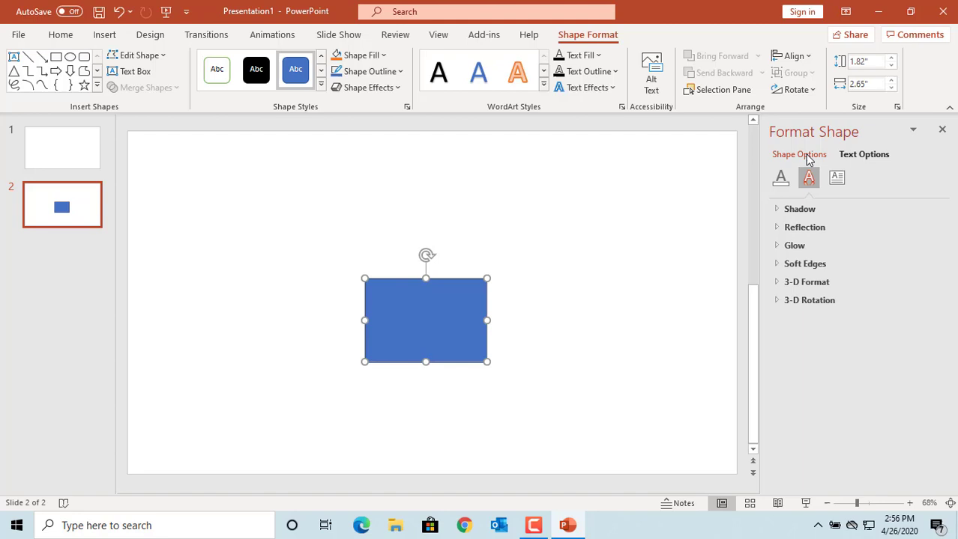
pyautogui.click(806, 157)
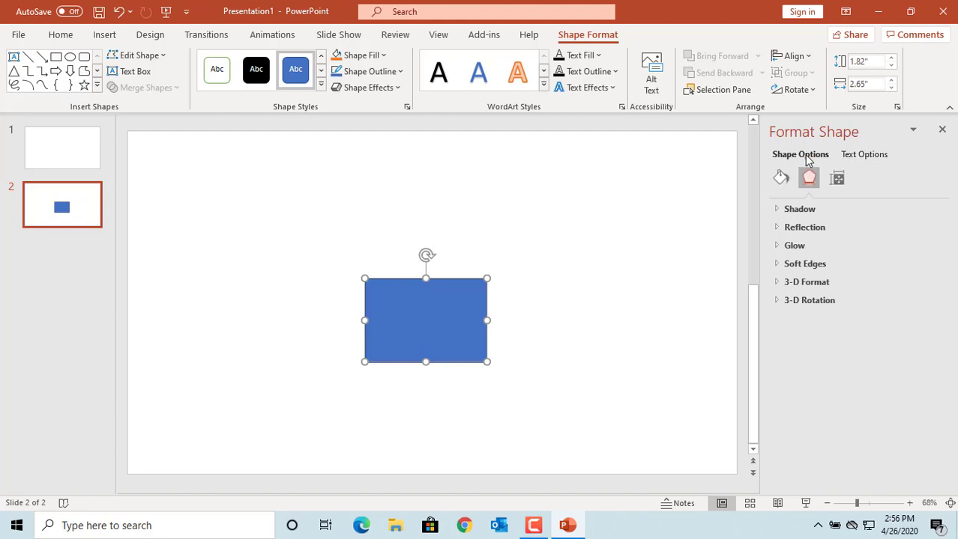
pyautogui.click(838, 180)
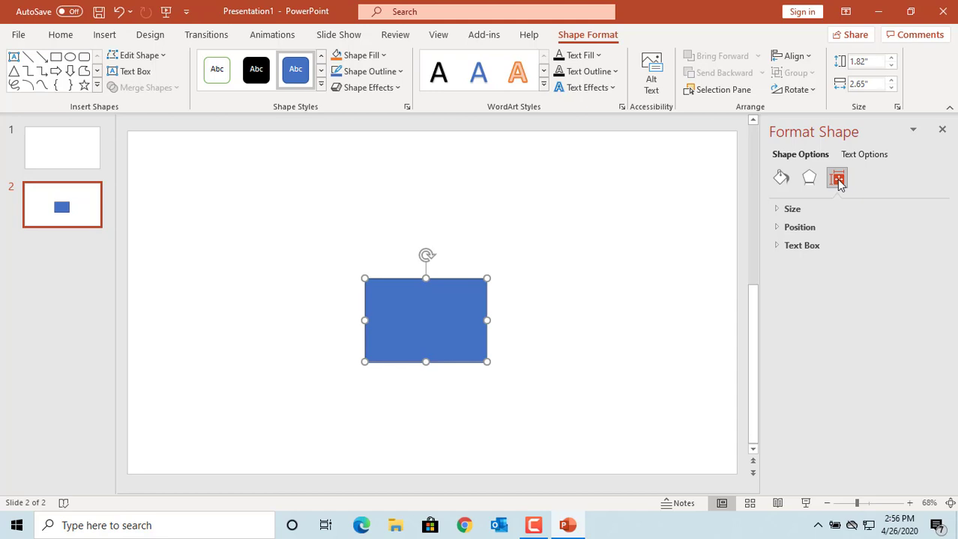
pyautogui.click(777, 211)
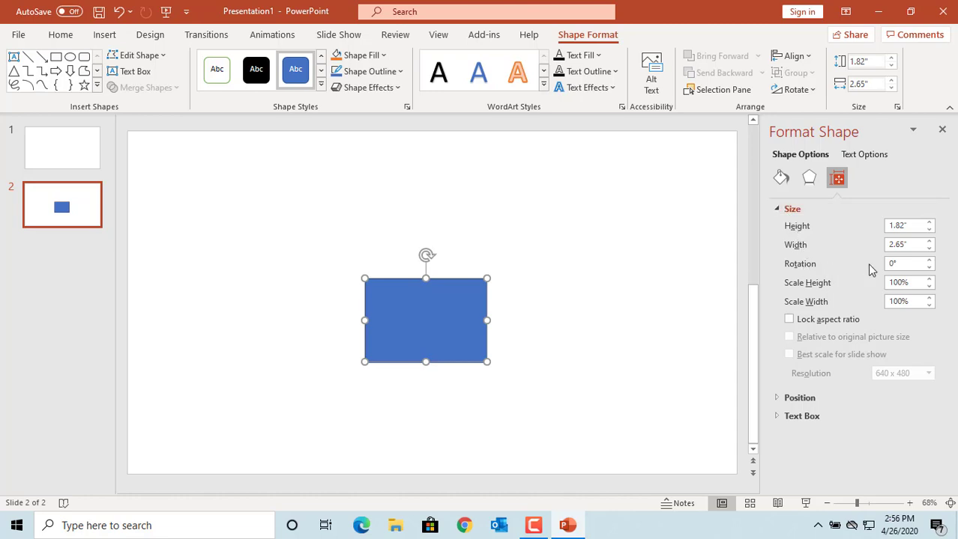
# - Rotate the rectangle 15° clockwise and expand the Position settings
pyautogui.click(929, 261)
pyautogui.click(929, 261)
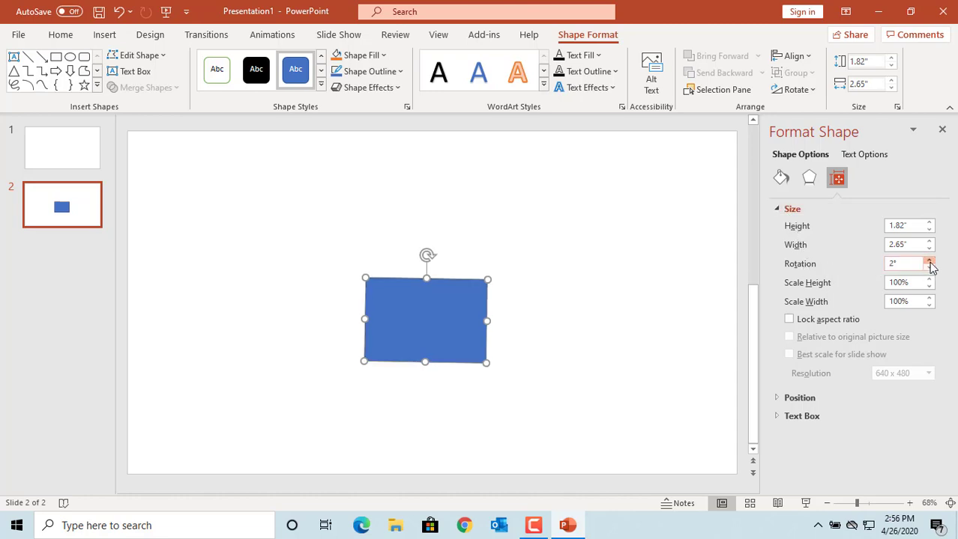
pyautogui.click(929, 262)
pyautogui.click(929, 263)
pyautogui.click(929, 262)
pyautogui.click(929, 262)
pyautogui.click(929, 262)
pyautogui.click(929, 262)
pyautogui.click(929, 262)
pyautogui.click(929, 263)
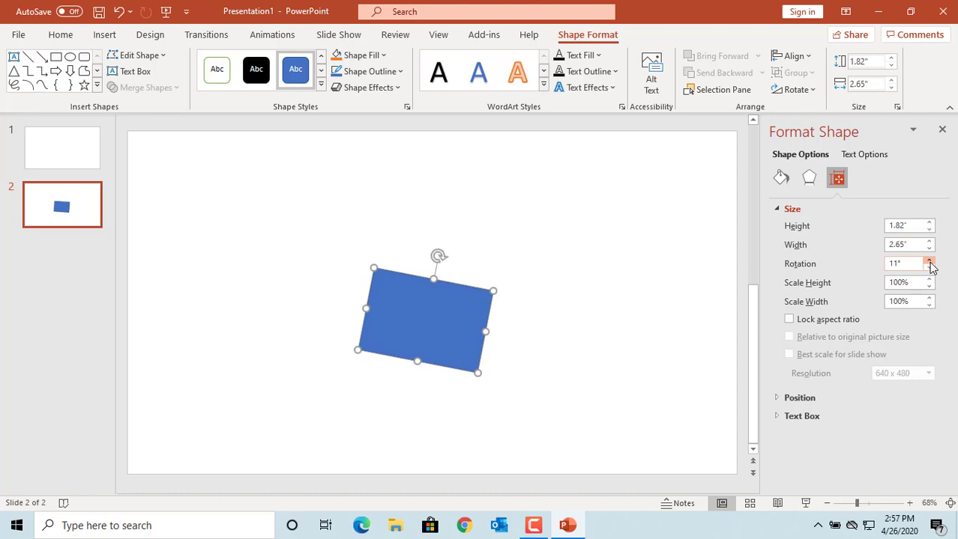
pyautogui.click(929, 263)
pyautogui.click(929, 262)
pyautogui.click(929, 263)
pyautogui.click(930, 263)
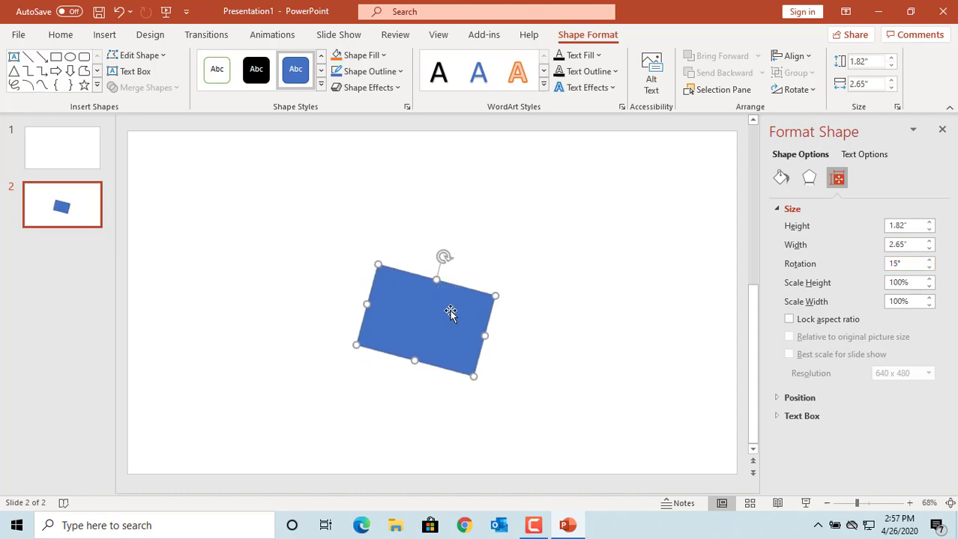
pyautogui.click(777, 401)
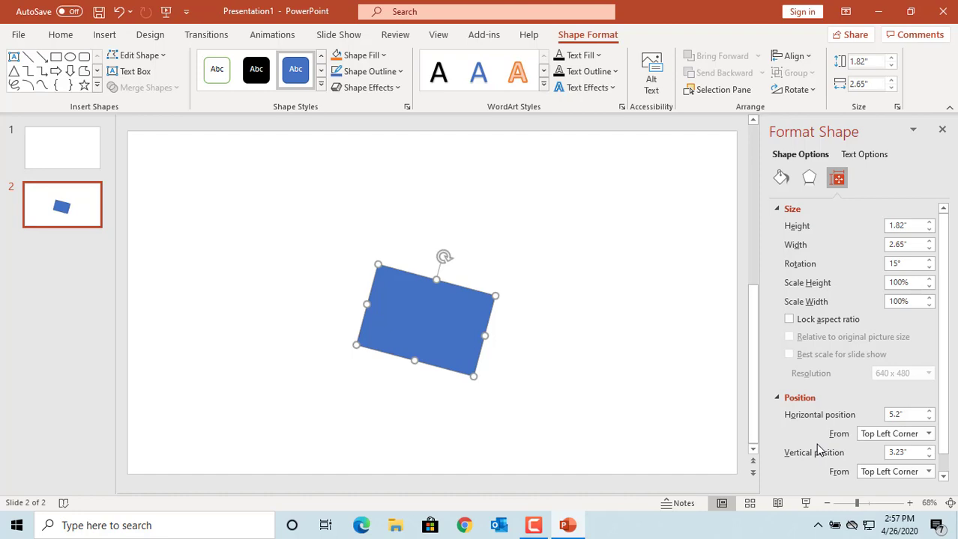
# - Give the rectangle a solid Red fill from Standard Colors
pyautogui.click(780, 179)
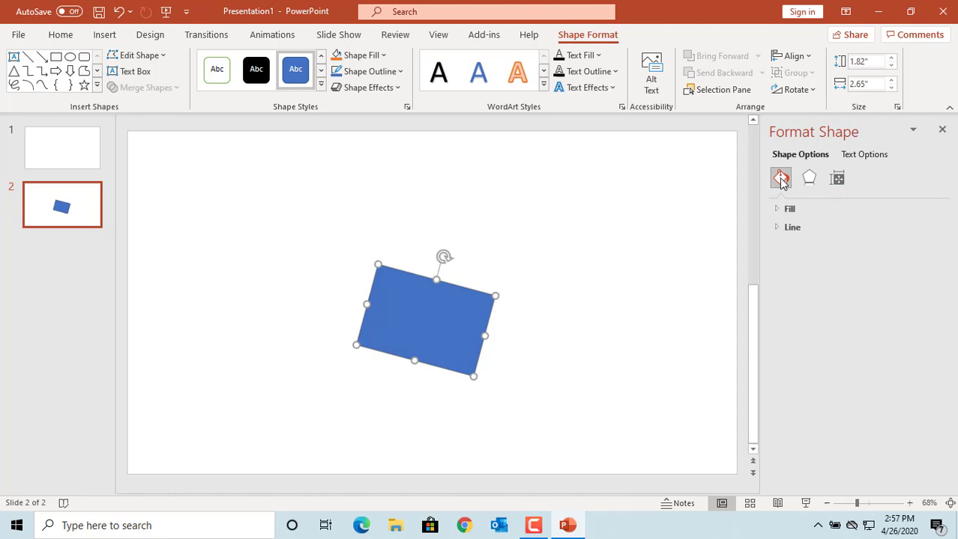
pyautogui.click(777, 210)
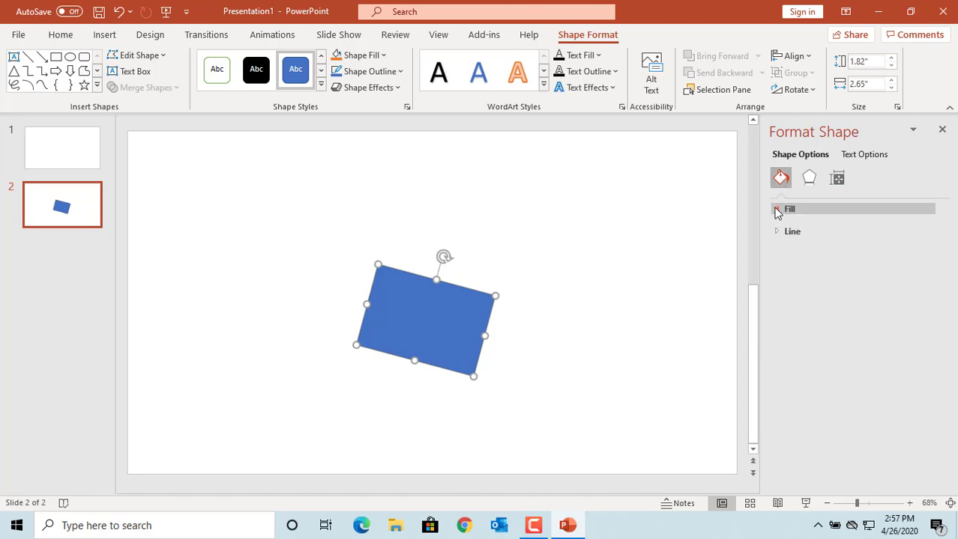
pyautogui.click(788, 230)
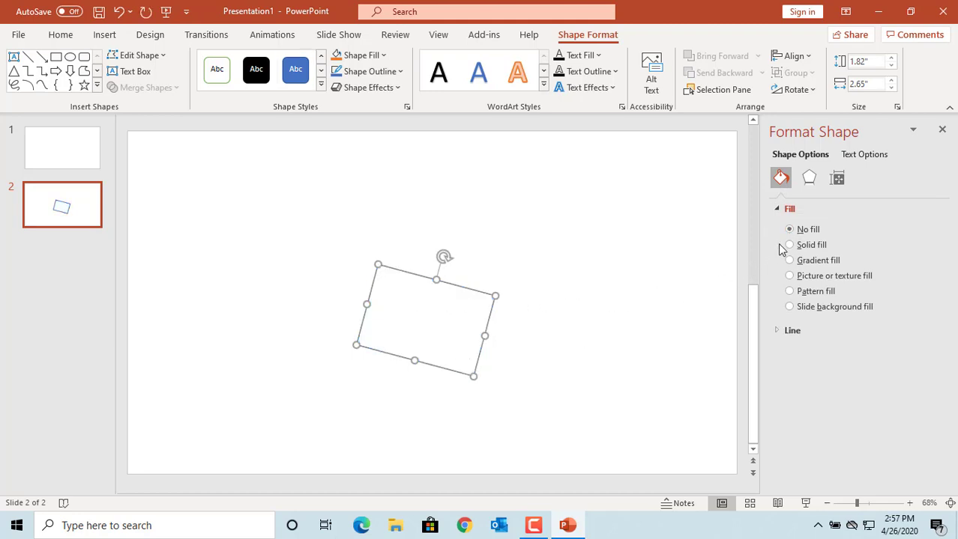
pyautogui.click(789, 245)
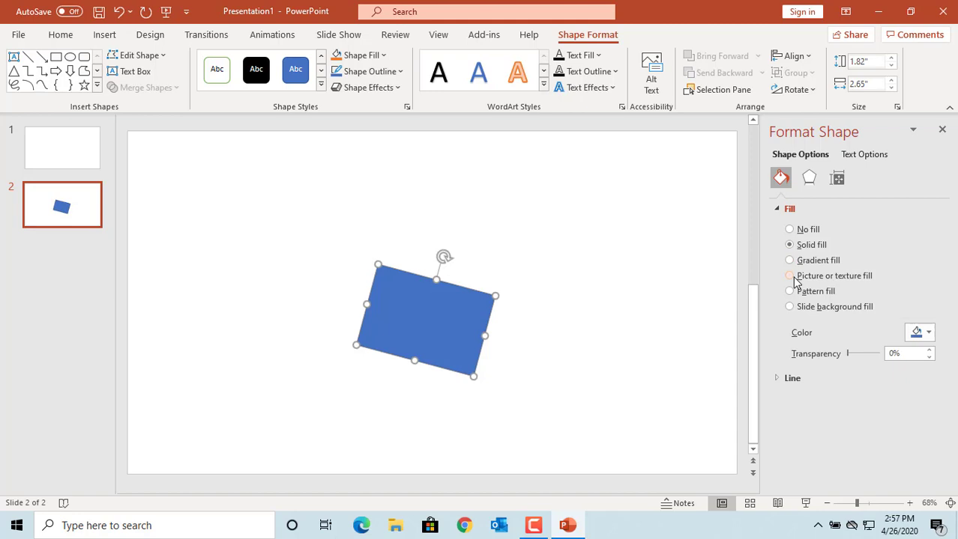
pyautogui.click(929, 334)
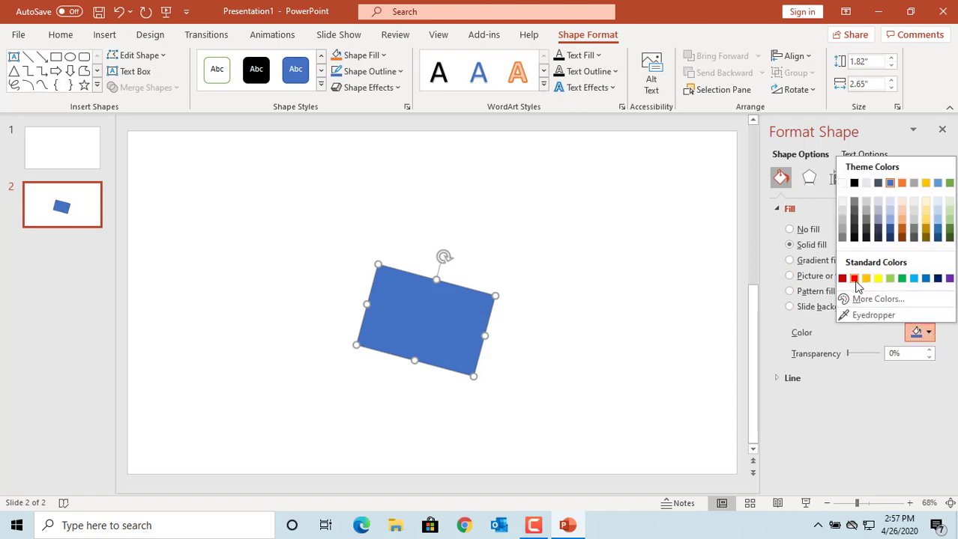
pyautogui.click(854, 279)
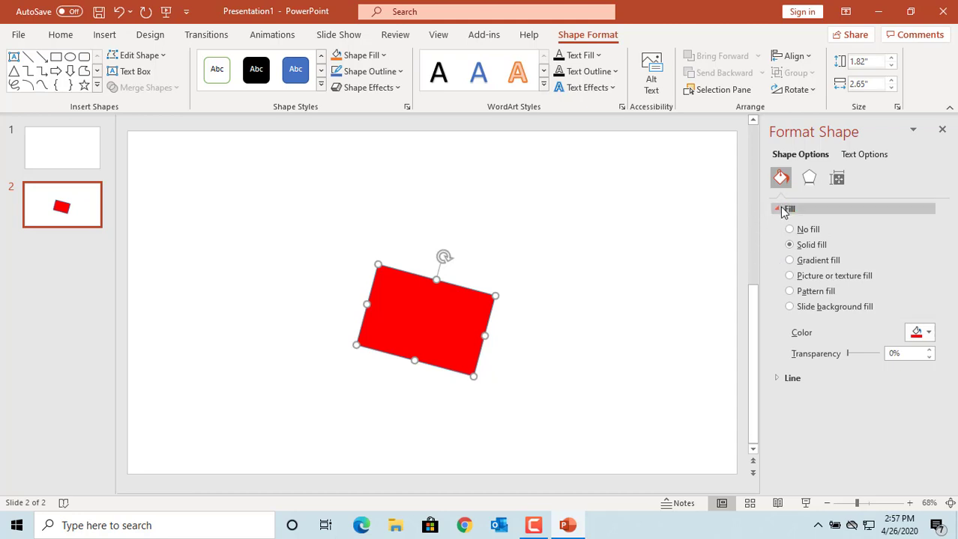
pyautogui.click(810, 178)
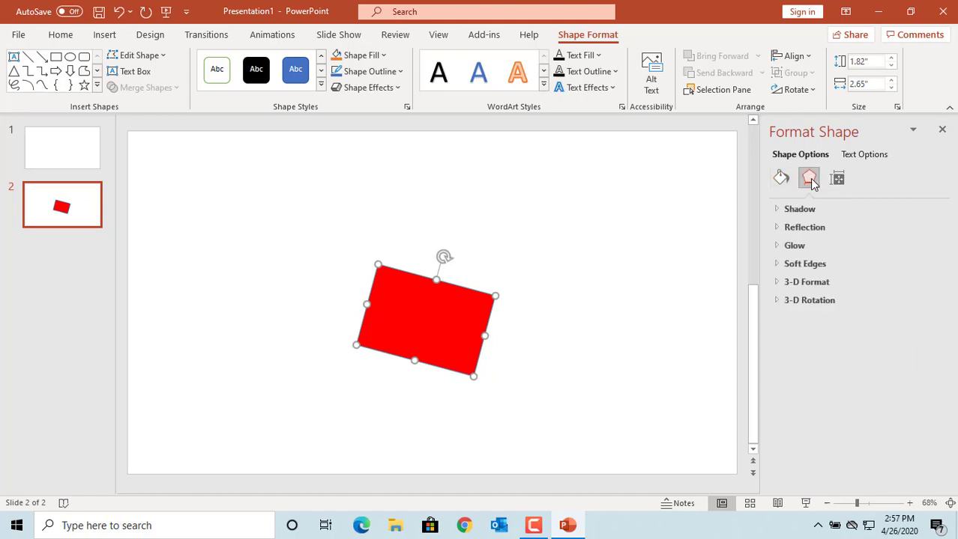
# - Apply the Offset Bottom outer shadow preset to the red rectangle
pyautogui.click(779, 212)
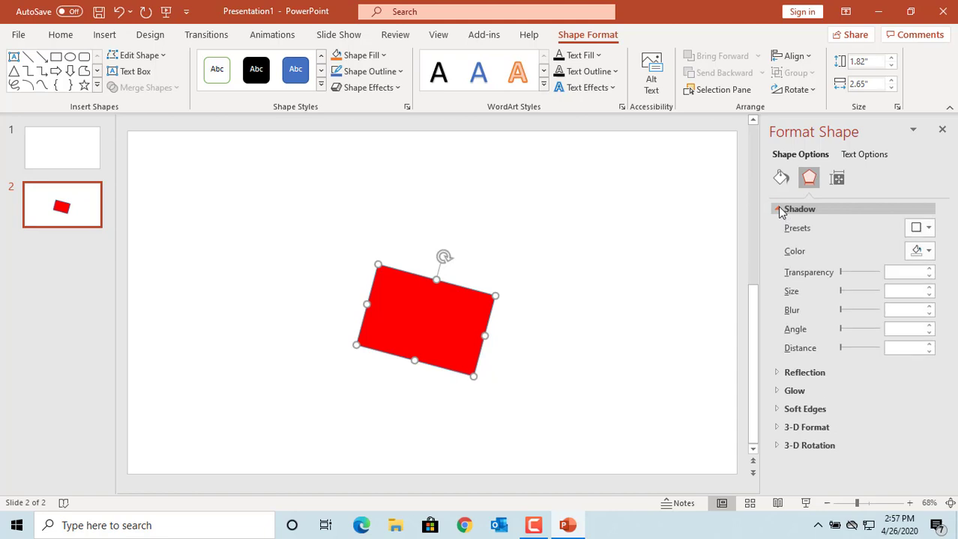
pyautogui.click(928, 230)
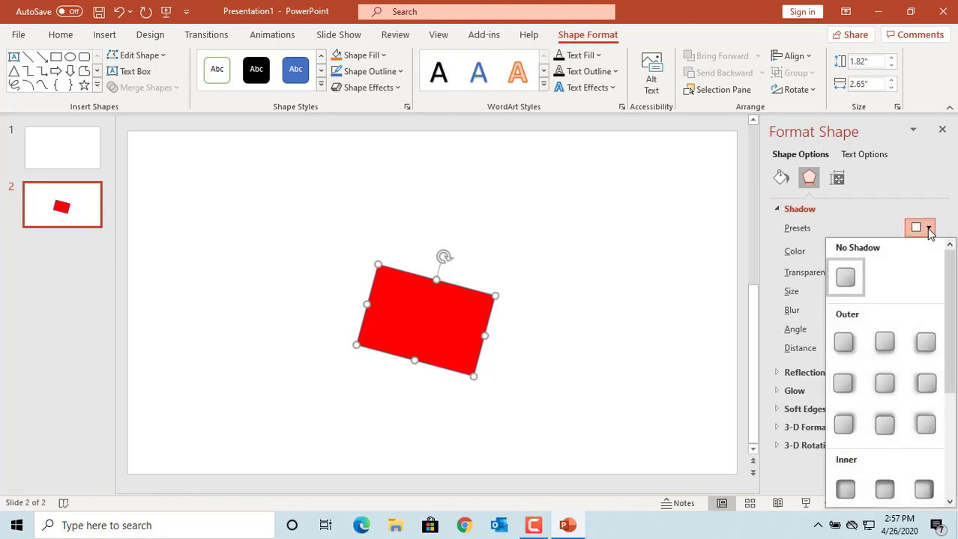
pyautogui.click(844, 342)
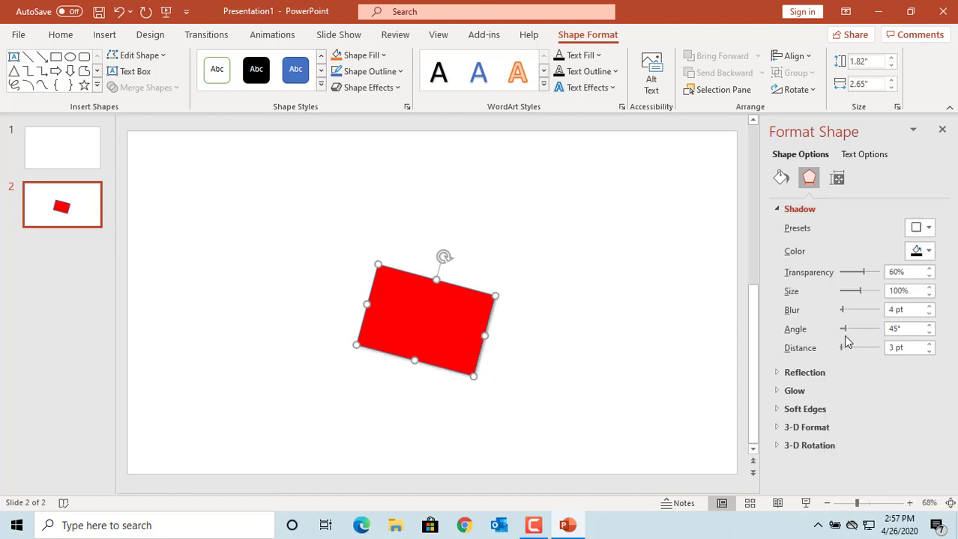
pyautogui.click(926, 228)
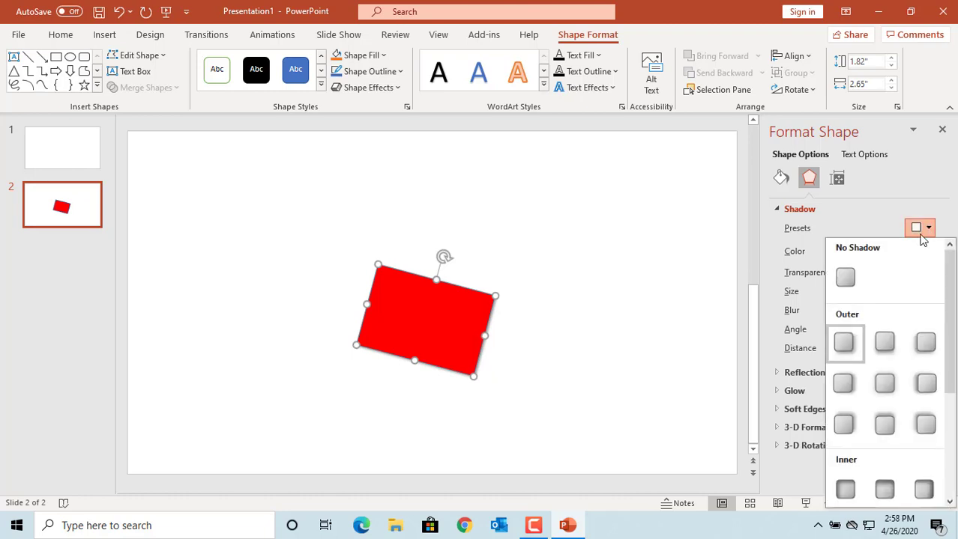
pyautogui.click(884, 342)
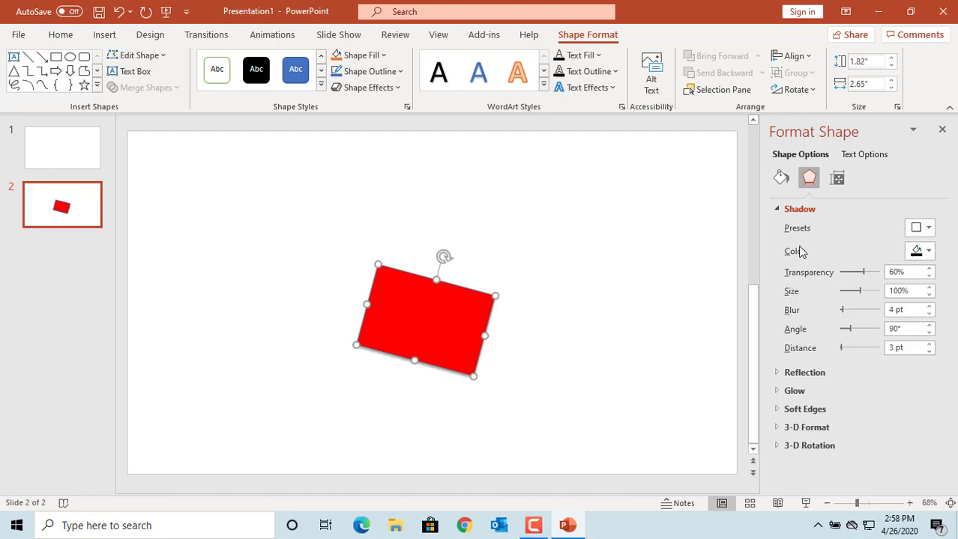
# - Add the Half Reflection: Touching preset below the rectangle
pyautogui.click(780, 374)
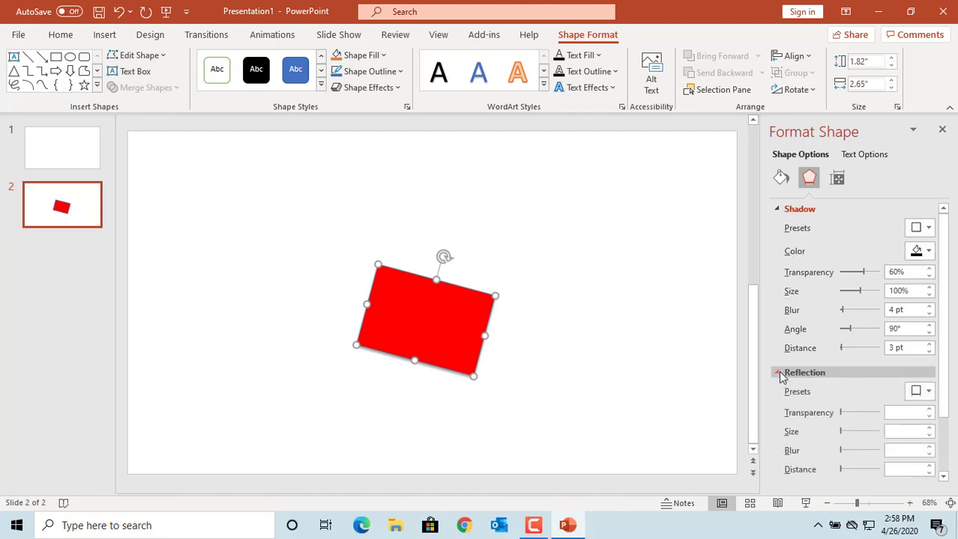
pyautogui.click(929, 393)
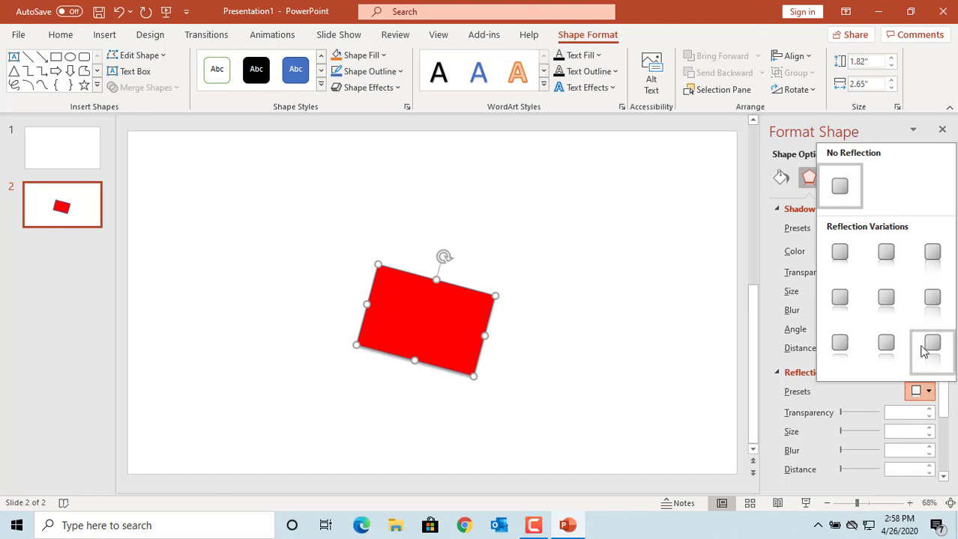
pyautogui.click(888, 262)
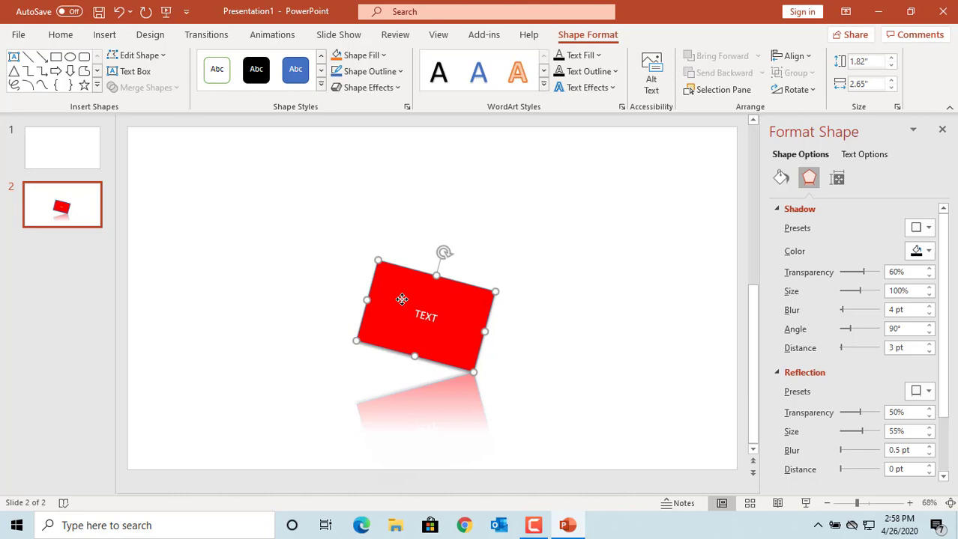
# - Ctrl+drag the red TEXT rectangle to place a duplicate to its right
pyautogui.moveTo(402, 299); pyautogui.dragTo(565, 325)
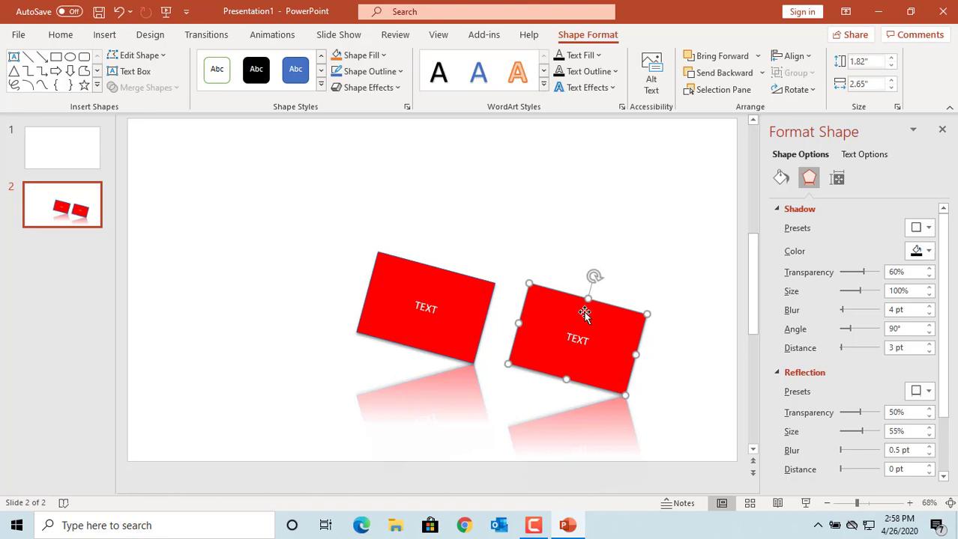
# - Paste a copy of the right rectangle above it, and Ctrl+drag the left one further left
pyautogui.rightClick(583, 308)
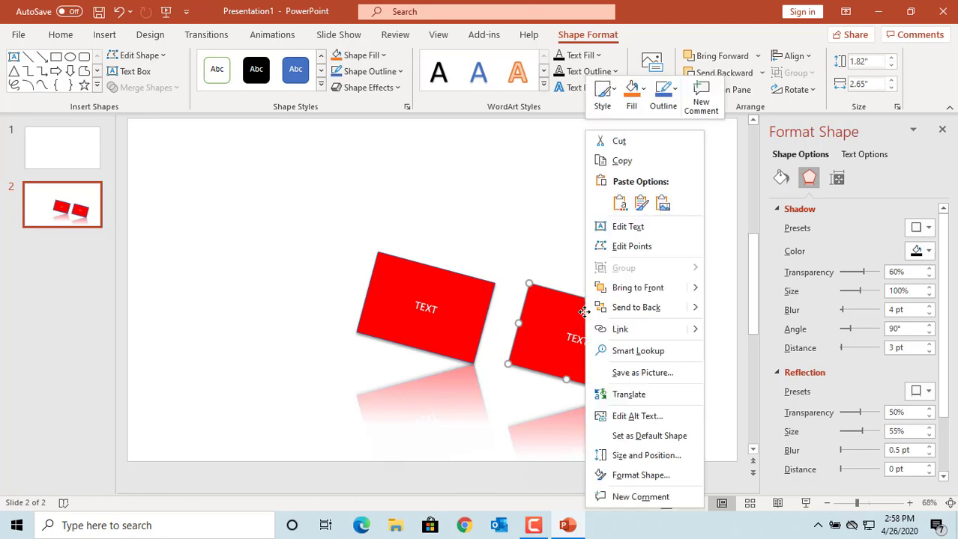
pyautogui.click(636, 163)
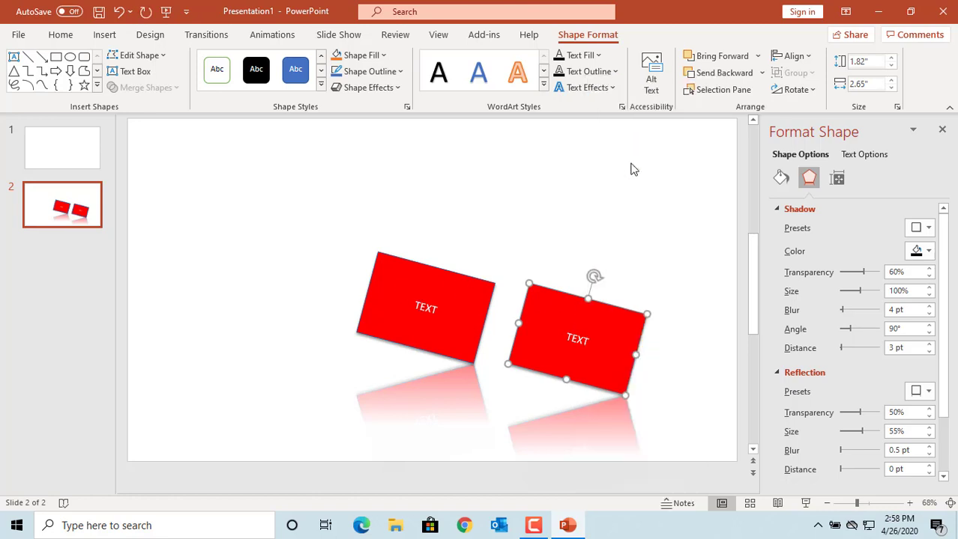
pyautogui.click(430, 233)
pyautogui.rightClick(433, 231)
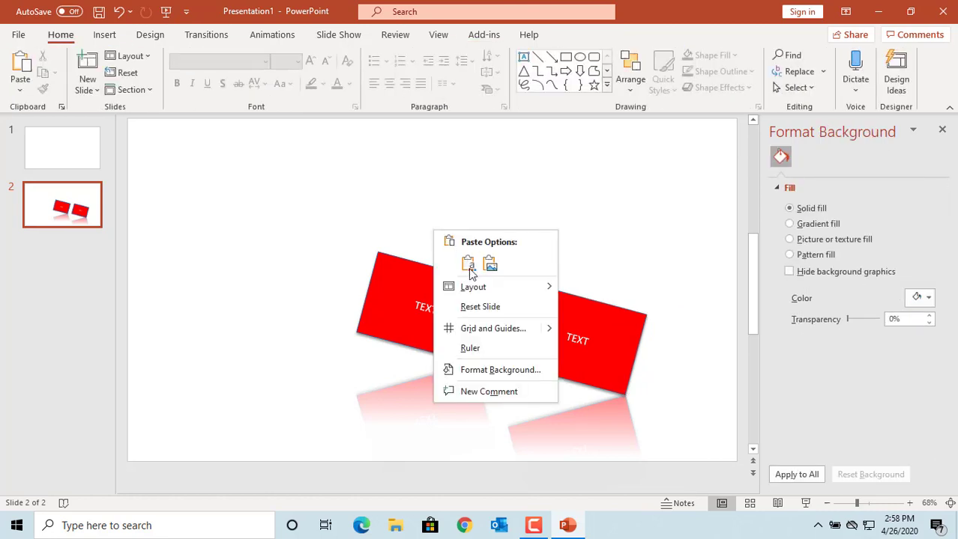
pyautogui.click(468, 263)
pyautogui.moveTo(594, 322); pyautogui.dragTo(599, 178)
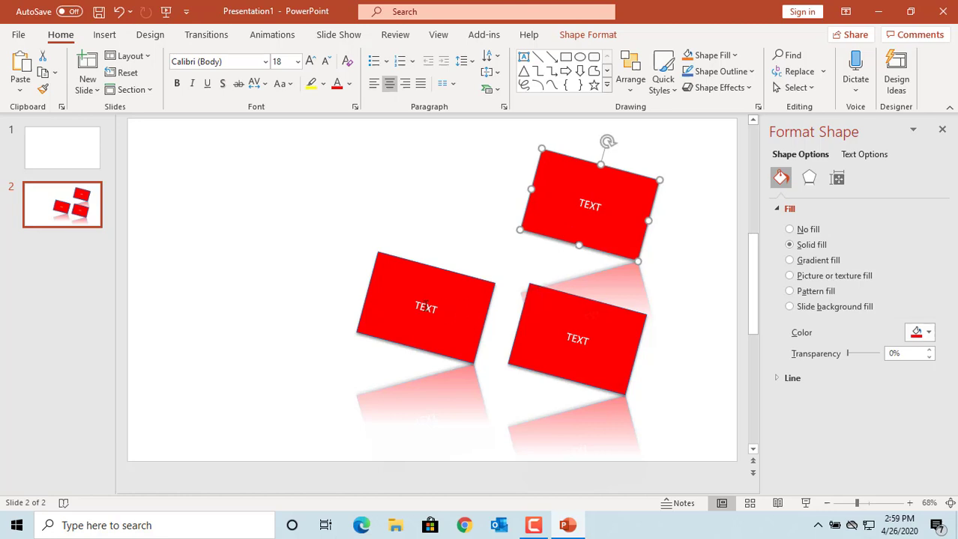
pyautogui.click(425, 306)
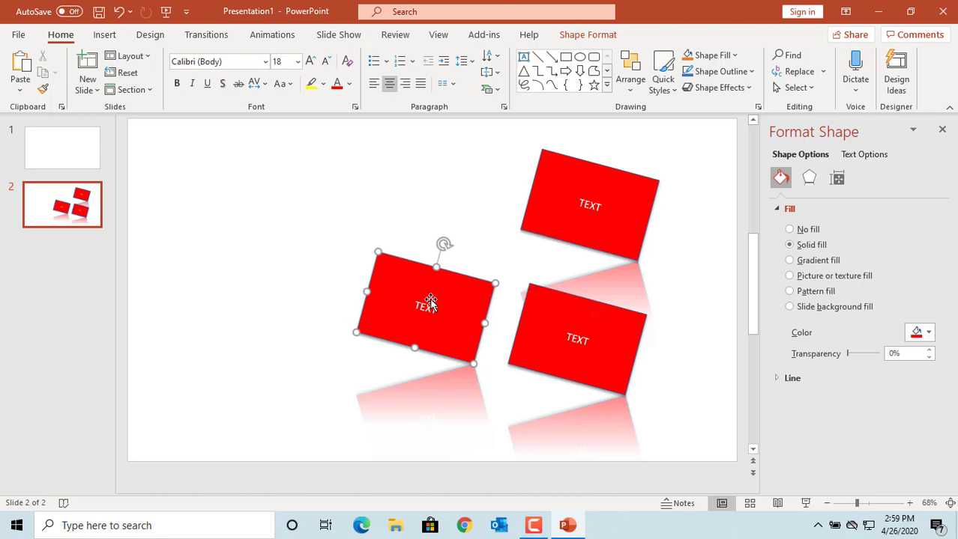
pyautogui.moveTo(431, 298); pyautogui.dragTo(280, 257)
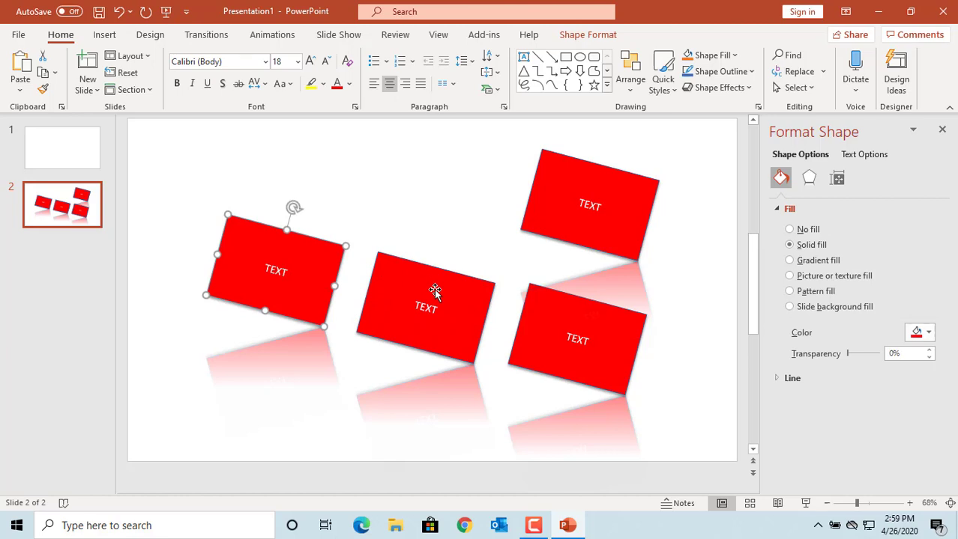